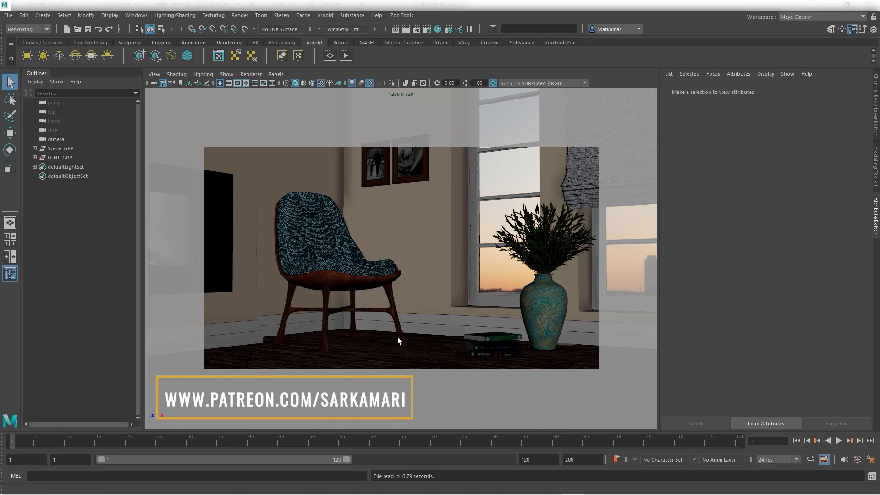
# Step: Expand LGHT_GRP, inspect sun_LGHT, HDR_LGHT, portal_LGHT and Fill_LGHT, then deselect
pyautogui.click(35, 157)
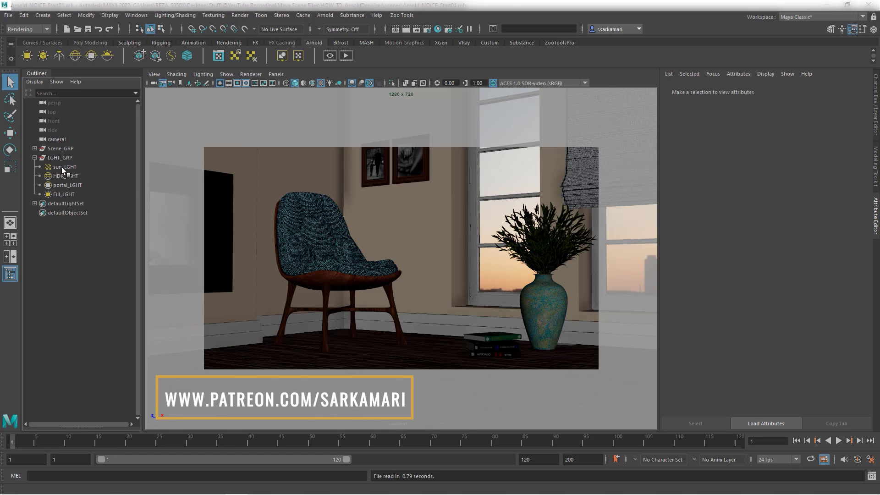
pyautogui.click(62, 167)
pyautogui.click(64, 176)
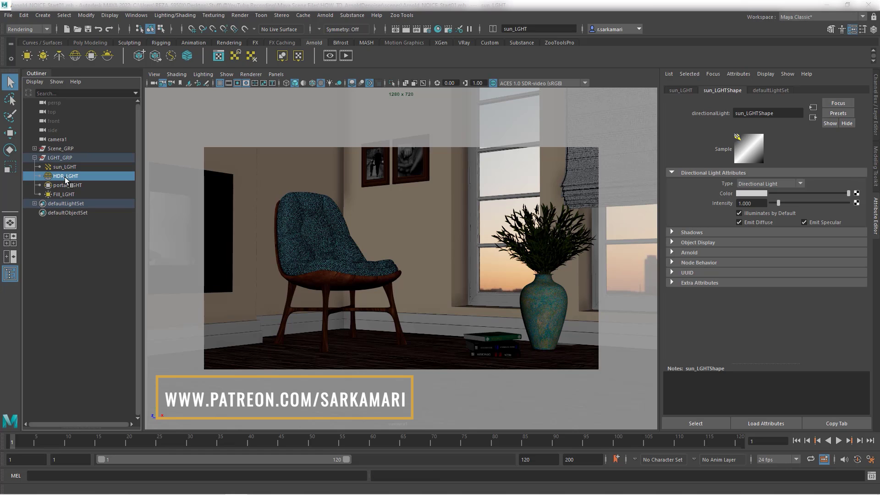
pyautogui.click(64, 185)
pyautogui.click(63, 195)
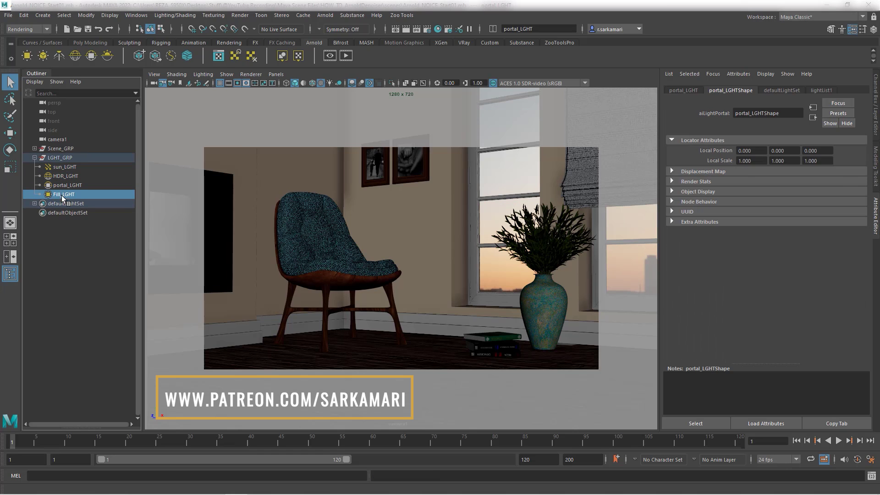
pyautogui.click(80, 257)
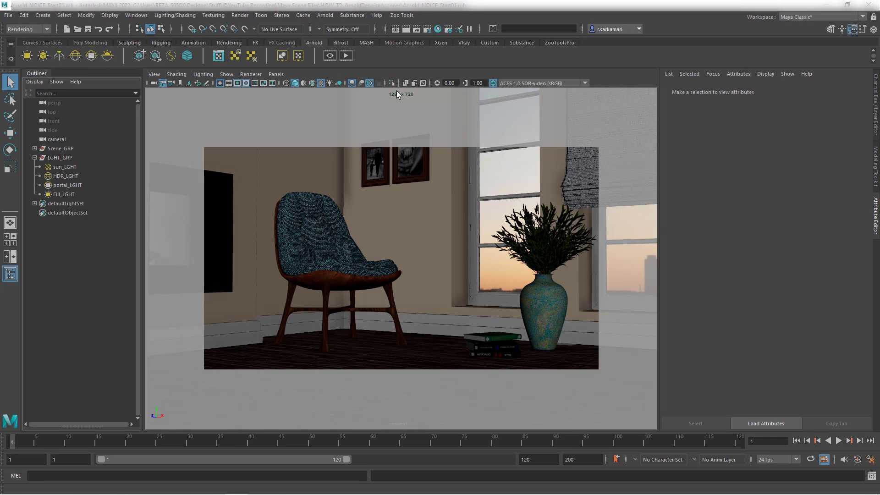
# Step: Change Arnold's Render Device from CPU to GPU in the Render Settings System tab
pyautogui.click(428, 31)
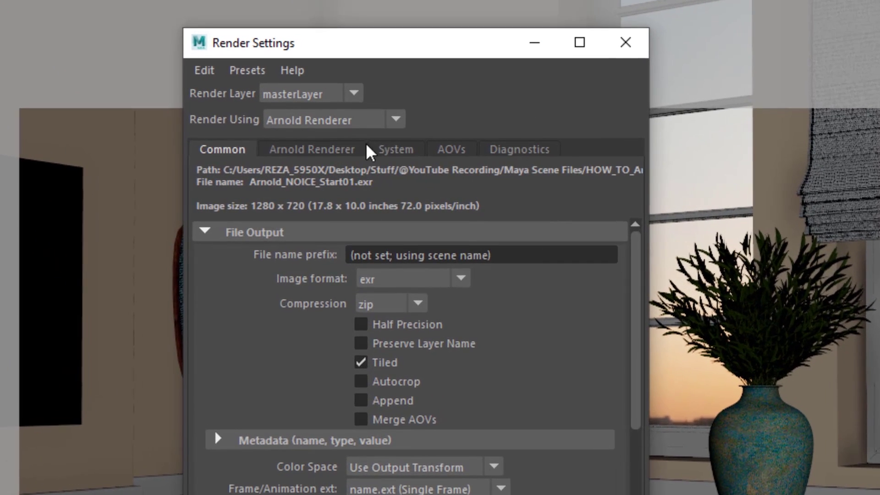
pyautogui.click(389, 150)
pyautogui.click(403, 195)
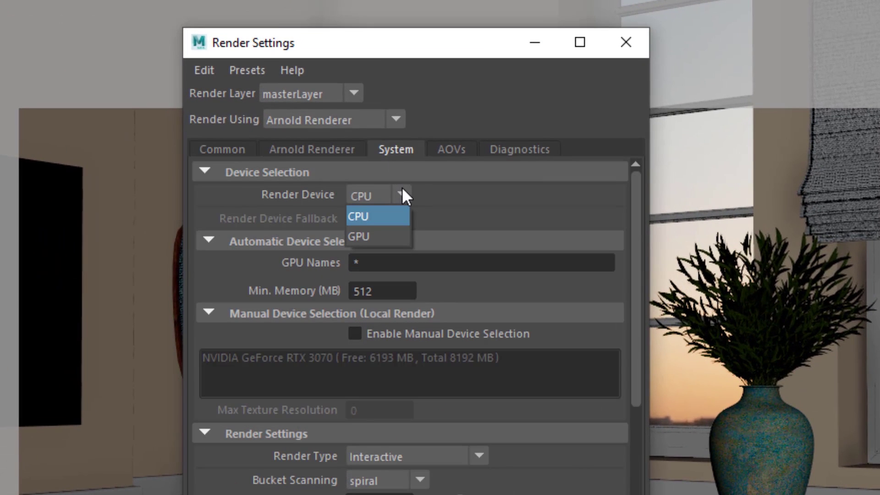
pyautogui.click(354, 232)
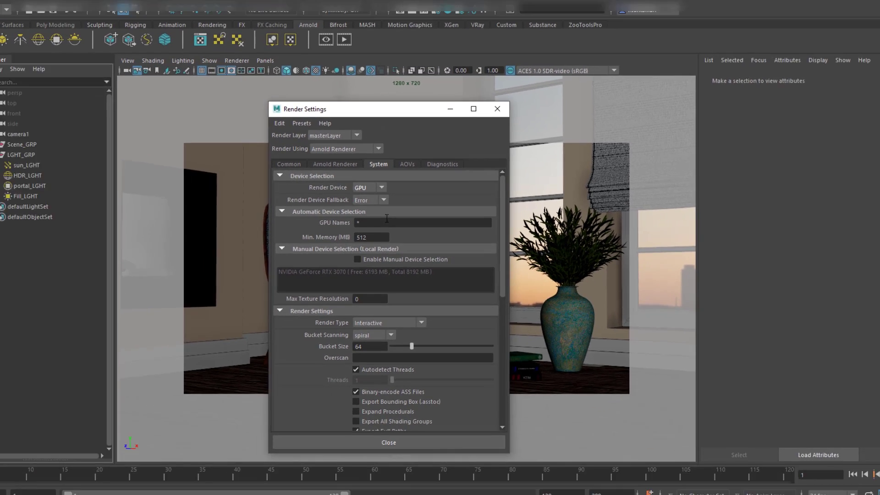
pyautogui.click(498, 108)
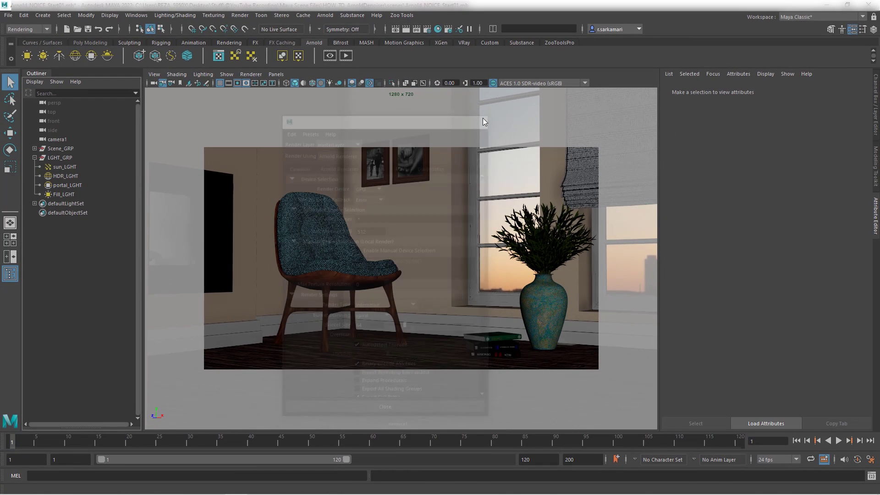
# Step: Render the chair scene with Arnold > Render and shorten the Arnold RenderView window
pyautogui.click(325, 15)
pyautogui.click(334, 32)
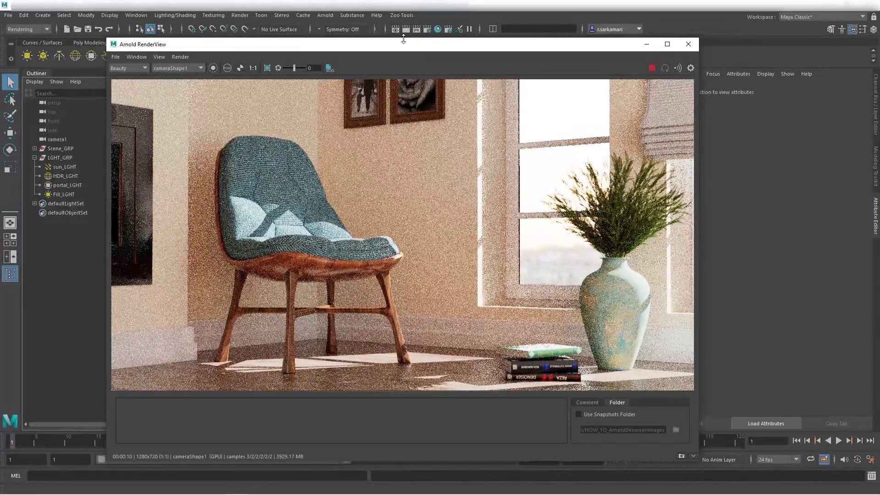
pyautogui.moveTo(405, 37); pyautogui.dragTo(406, 86)
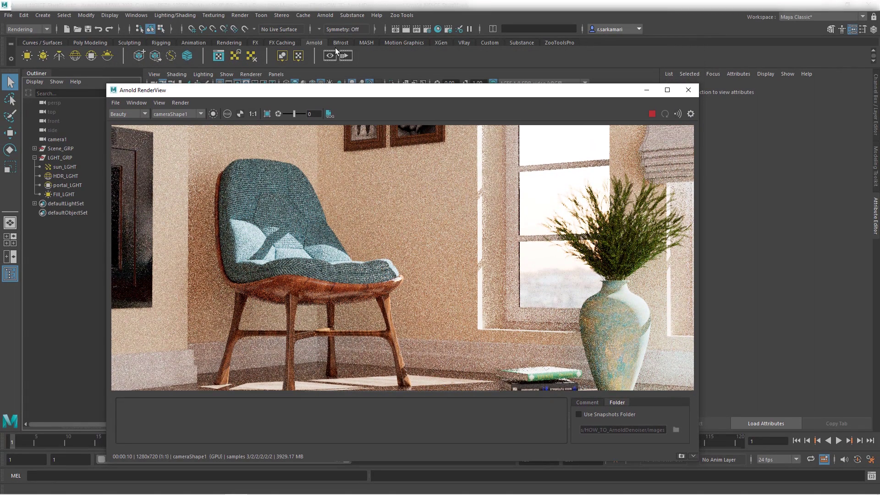
# Step: Raise Camera (AA) samples from 3 to 6 and move Render Settings beside the render
pyautogui.click(427, 31)
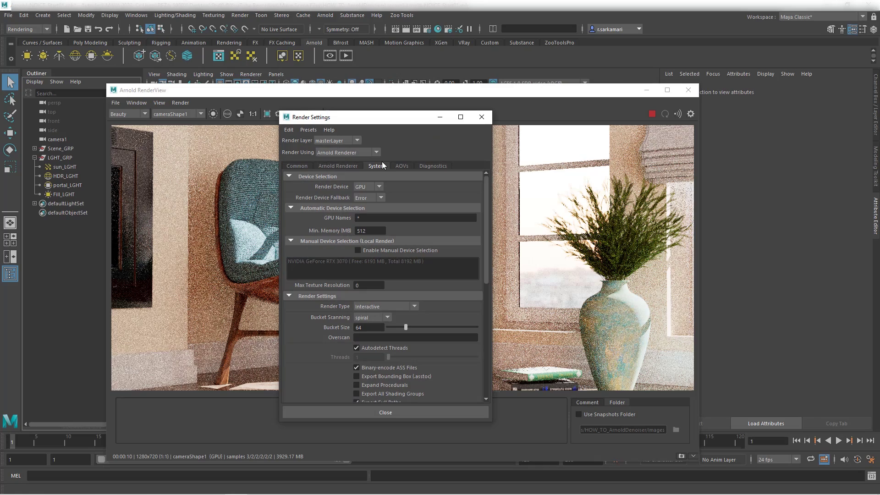
pyautogui.click(351, 167)
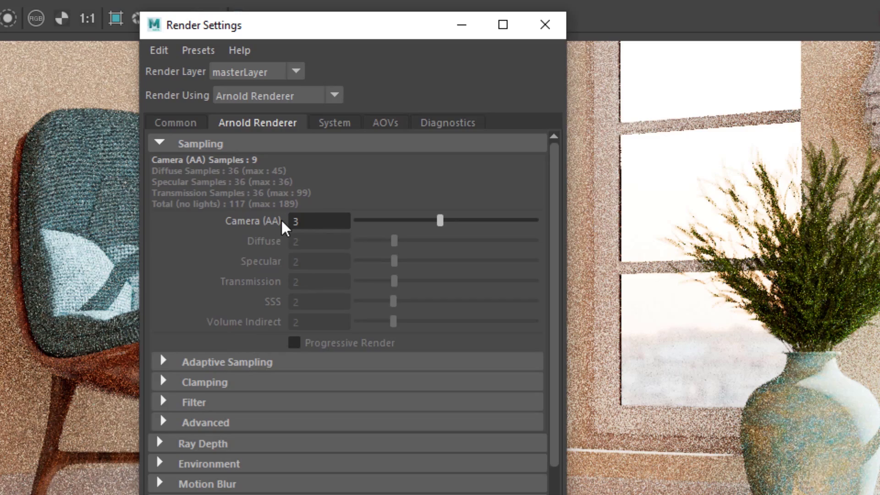
pyautogui.click(302, 221)
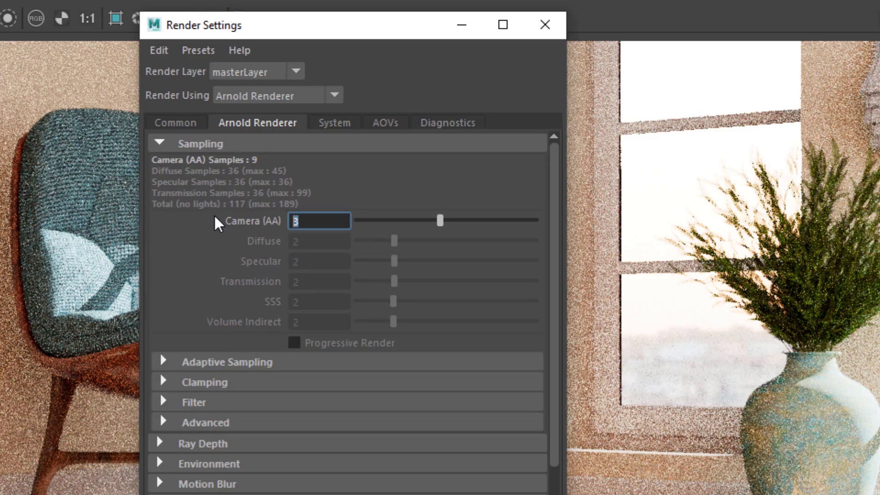
pyautogui.write('6')
pyautogui.press('Return')
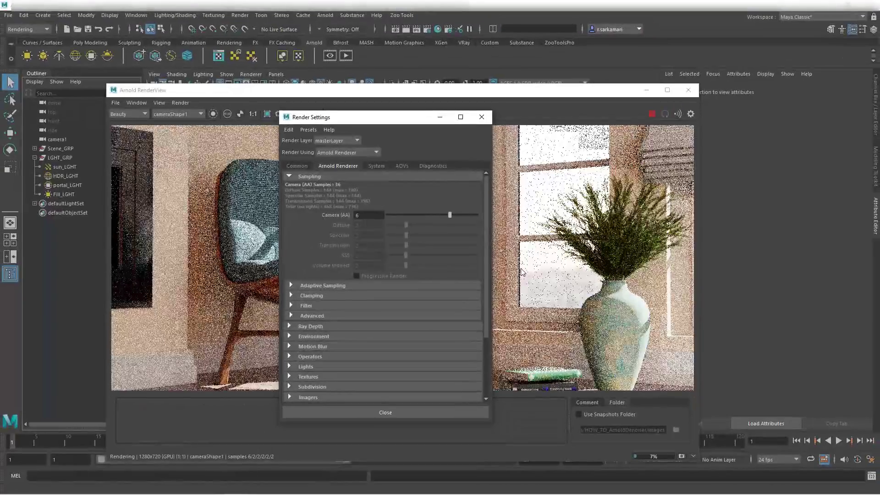
pyautogui.moveTo(366, 117); pyautogui.dragTo(738, 103)
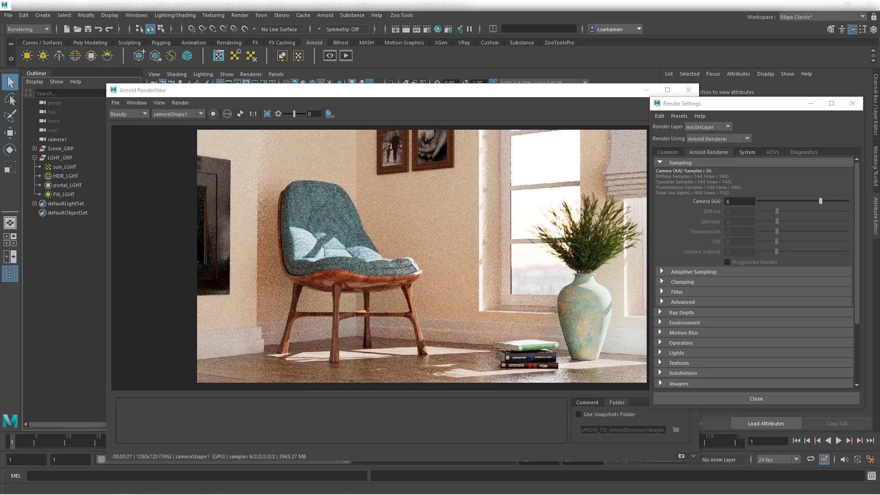
pyautogui.click(740, 202)
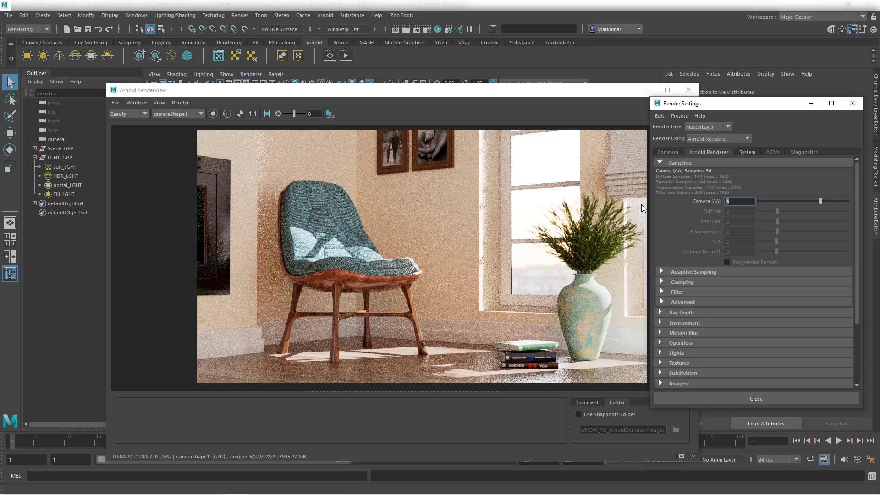
# Step: Set Camera (AA) to 20 for 400 camera samples and let the render finish
pyautogui.write('20')
pyautogui.press('Return')
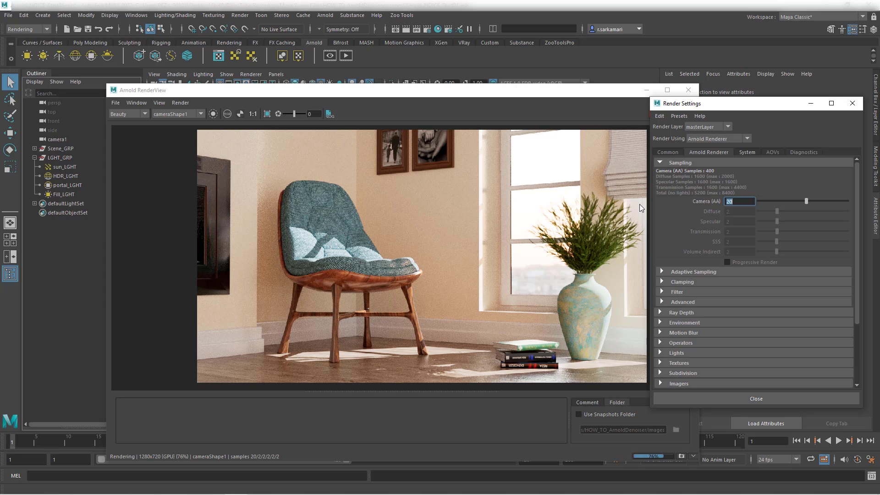
pyautogui.click(640, 205)
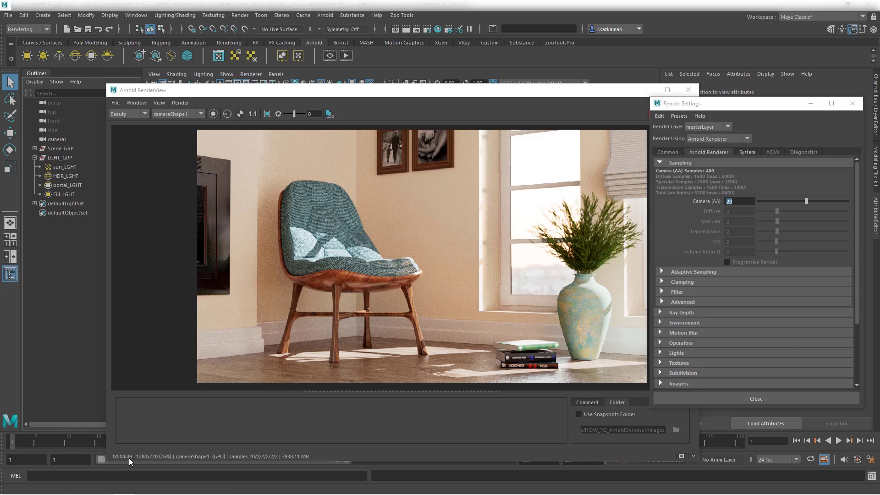
# Step: Store the 20-sample render as Snapshot_03 and recentre the full image in the viewer
pyautogui.click(683, 456)
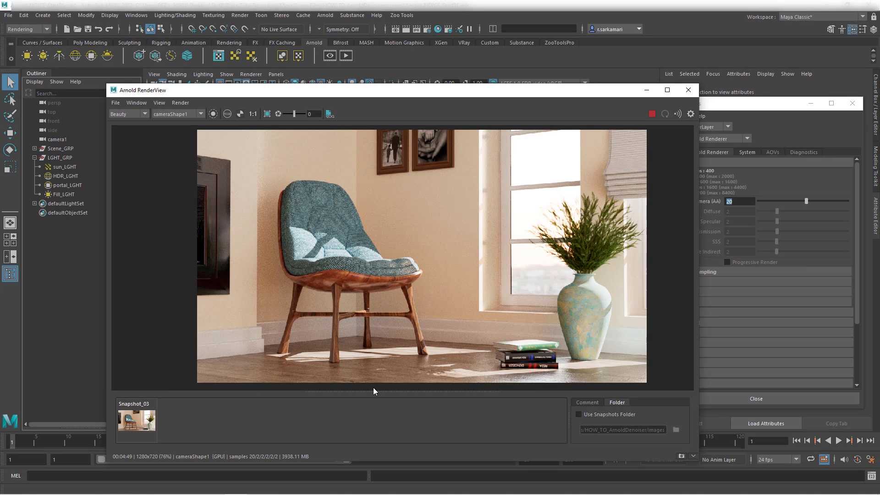
pyautogui.scroll(8, 383, 277)
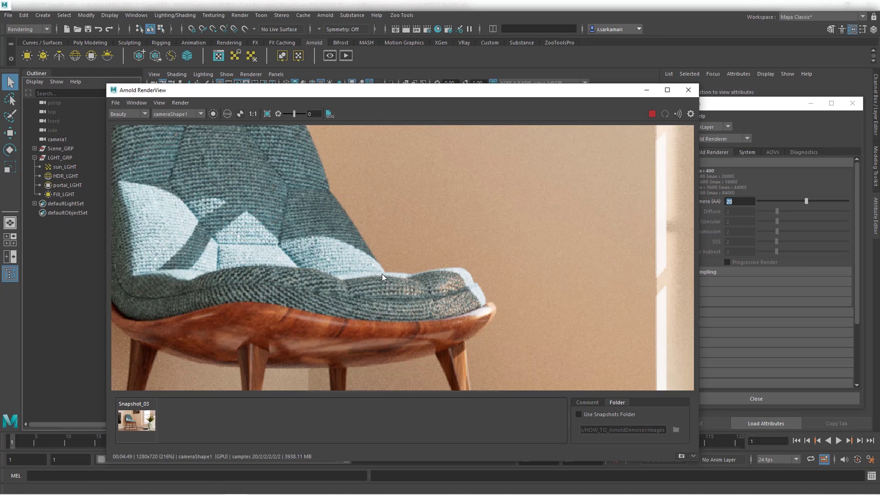
pyautogui.scroll(2, 384, 274)
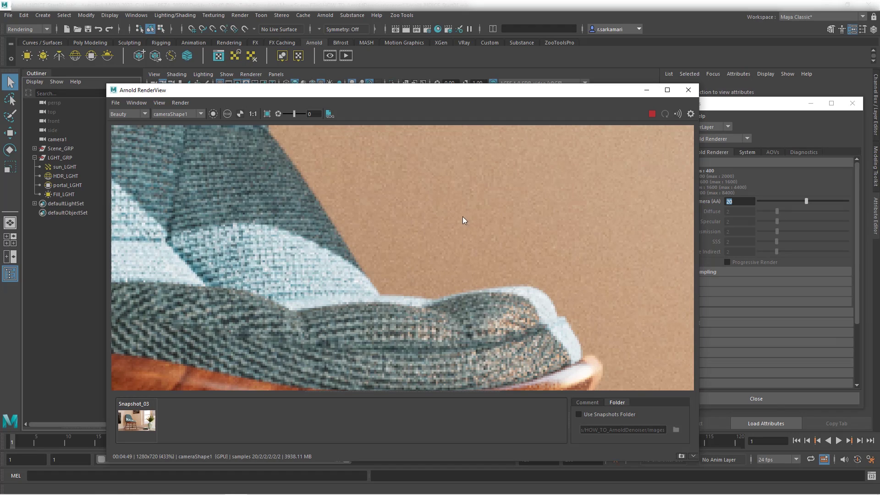
pyautogui.scroll(-10, 460, 229)
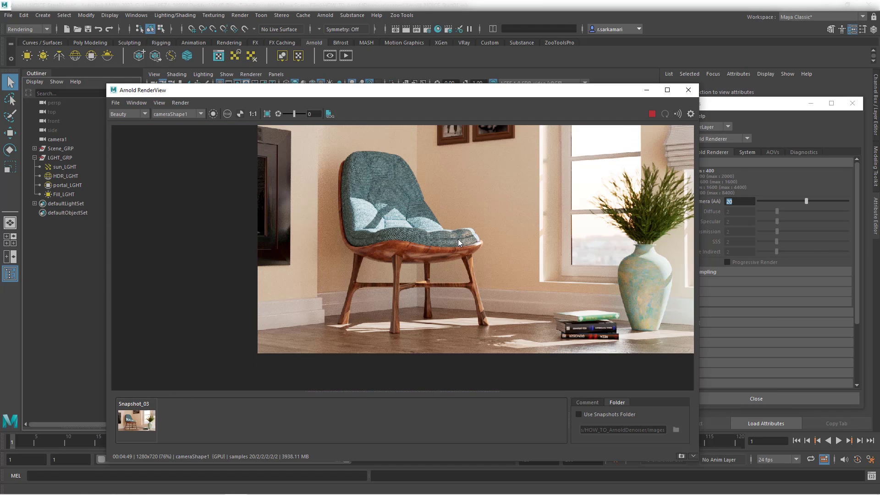
pyautogui.moveTo(456, 242); pyautogui.dragTo(367, 269, button='middle')
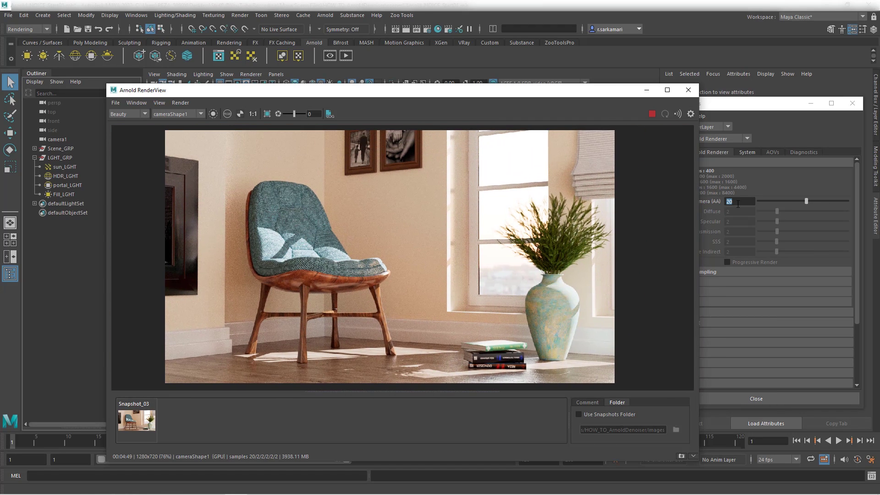
# Step: Drop Camera (AA) back to 3 and store the noisy re-render as Snapshot_04
pyautogui.click(703, 201)
pyautogui.write('3')
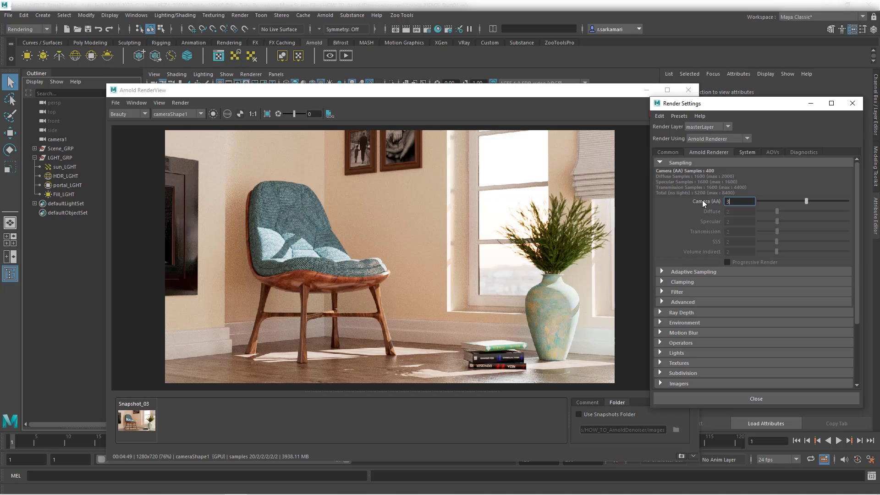
pyautogui.press('Return')
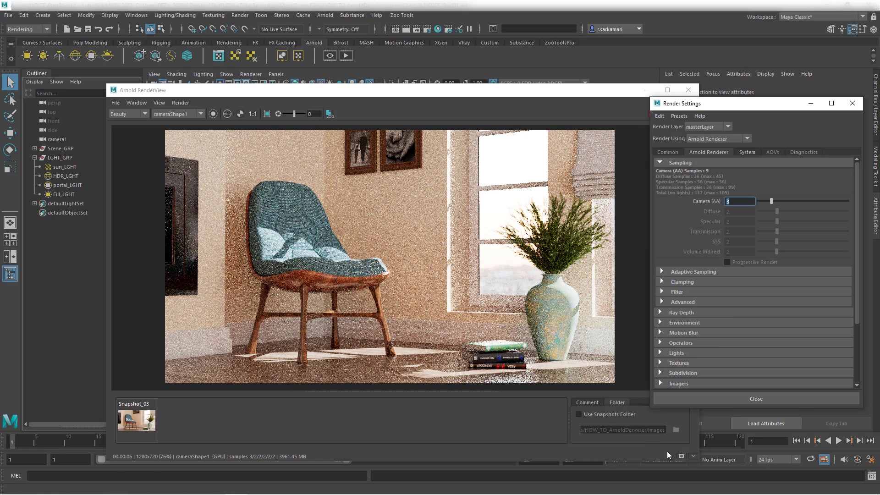
pyautogui.click(682, 456)
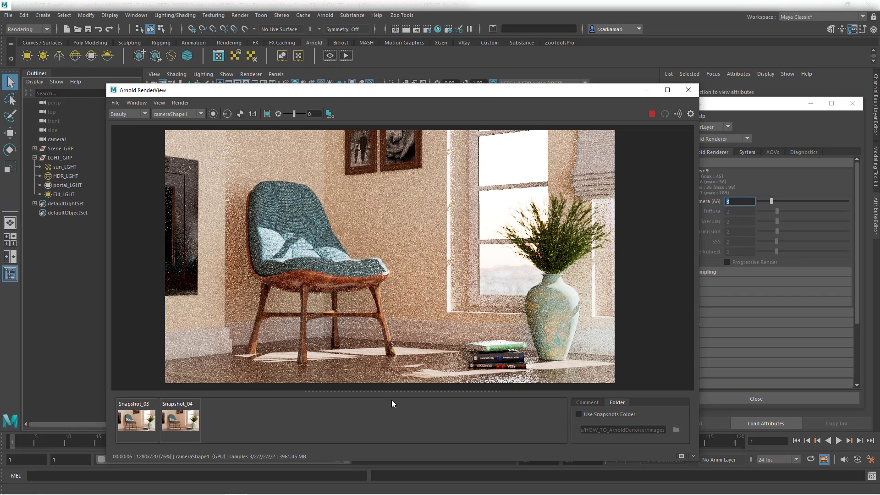
# Step: Review the Common tab's File Output settings in Render Settings, then close the window
pyautogui.click(425, 29)
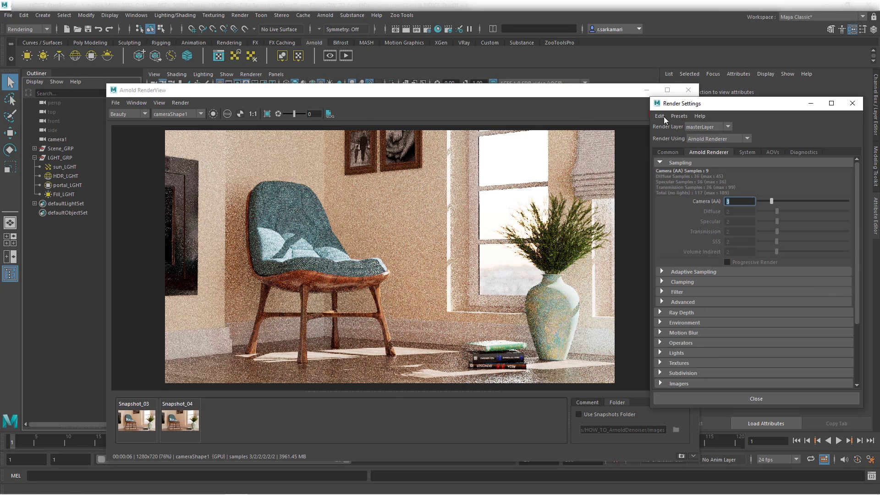
pyautogui.moveTo(706, 105); pyautogui.dragTo(387, 175)
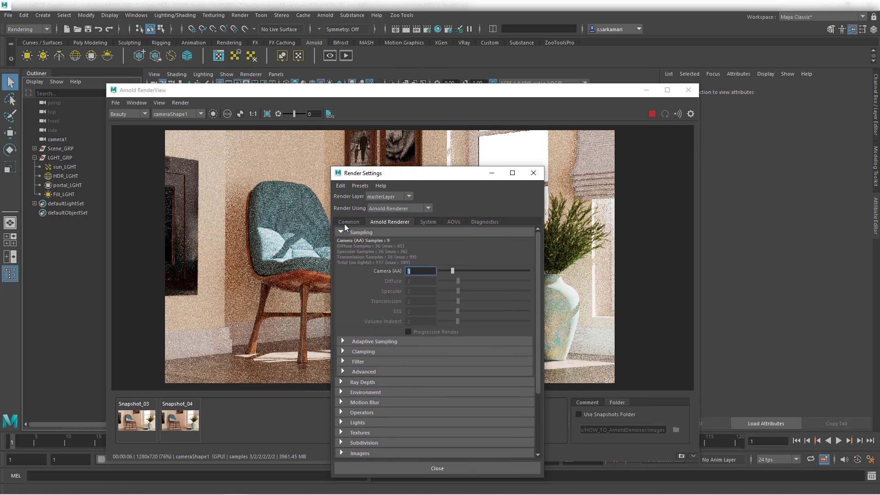
pyautogui.click(345, 224)
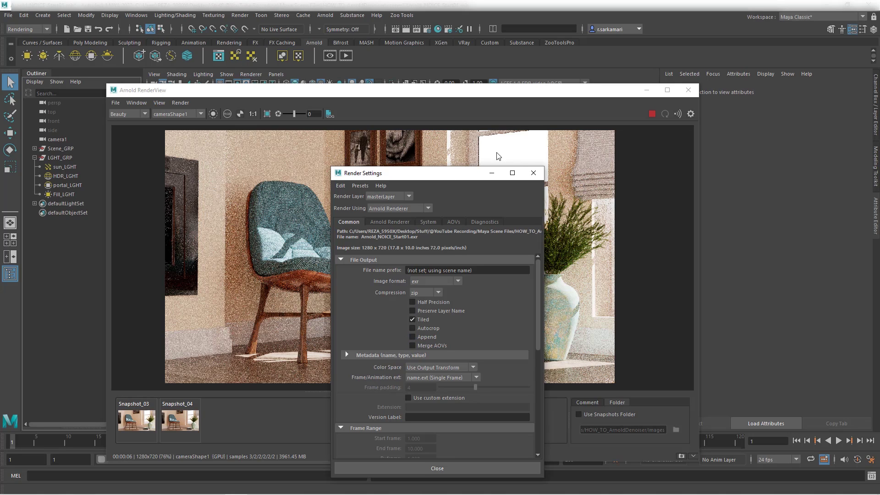
pyautogui.click(529, 175)
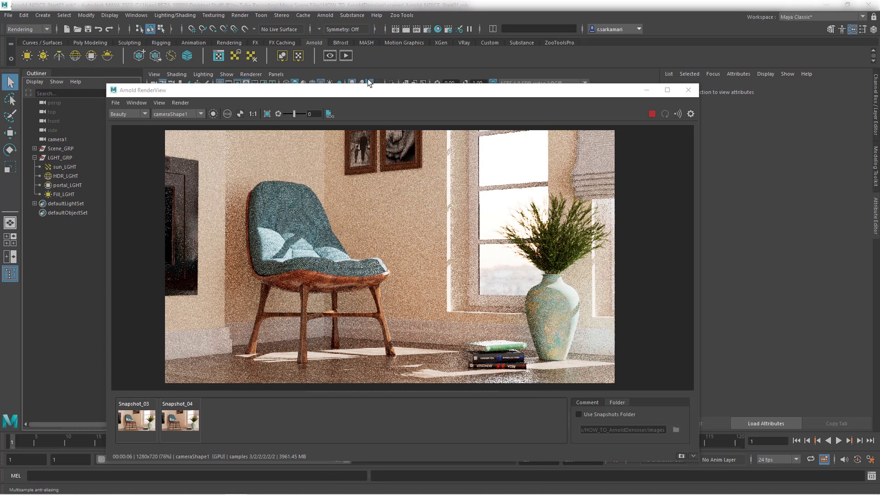
# Step: Check the Arnold for Maya version in Arnold > About, then dismiss it
pyautogui.click(322, 14)
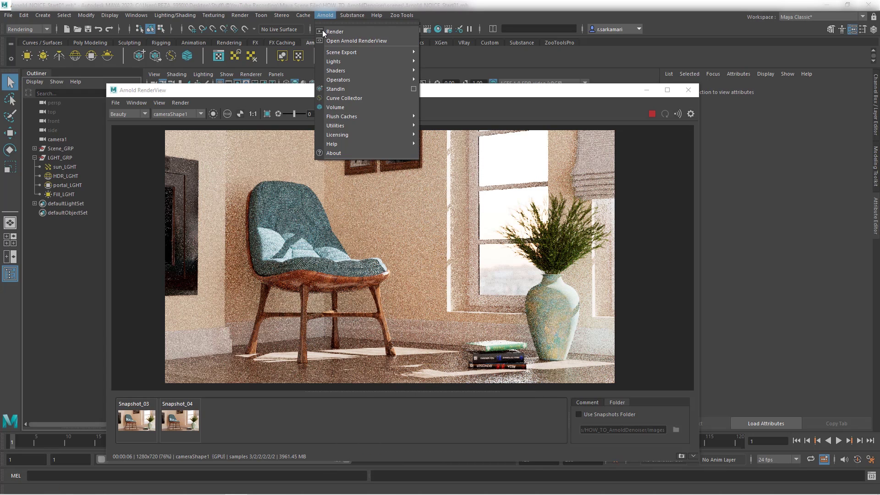
pyautogui.click(331, 154)
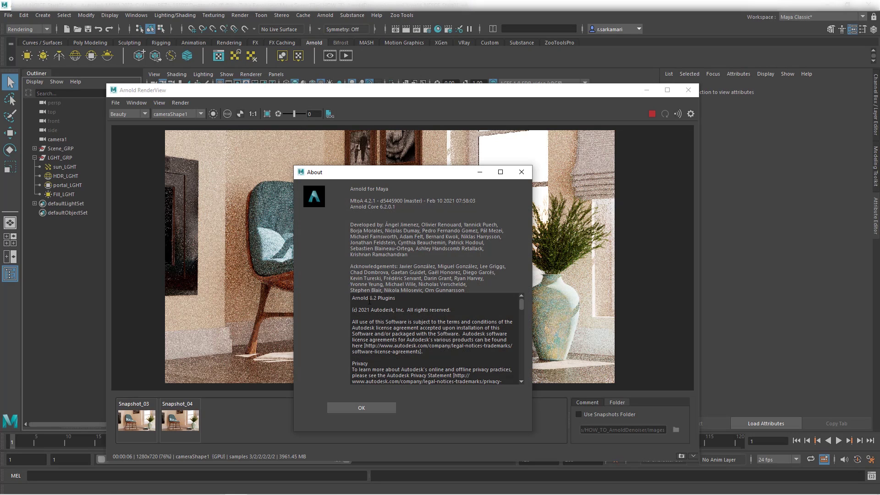
pyautogui.click(521, 172)
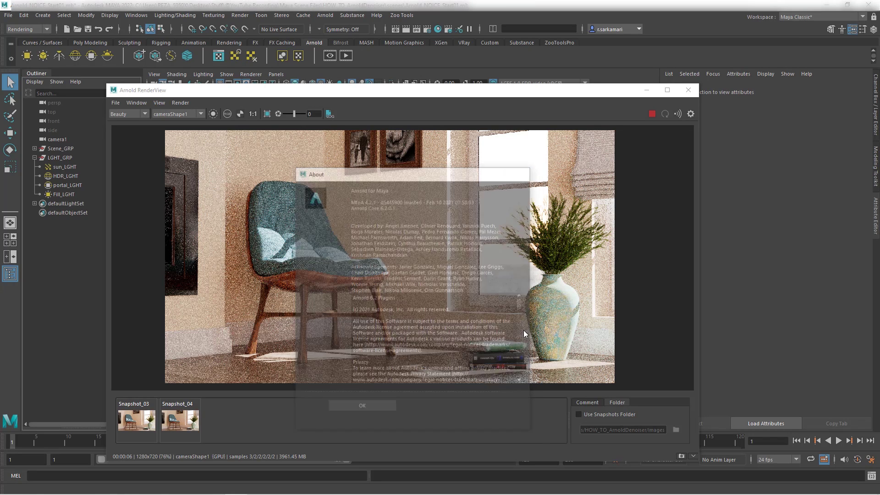
# Step: Show the RenderView's Display Settings panel with its empty Post imagers list
pyautogui.click(179, 103)
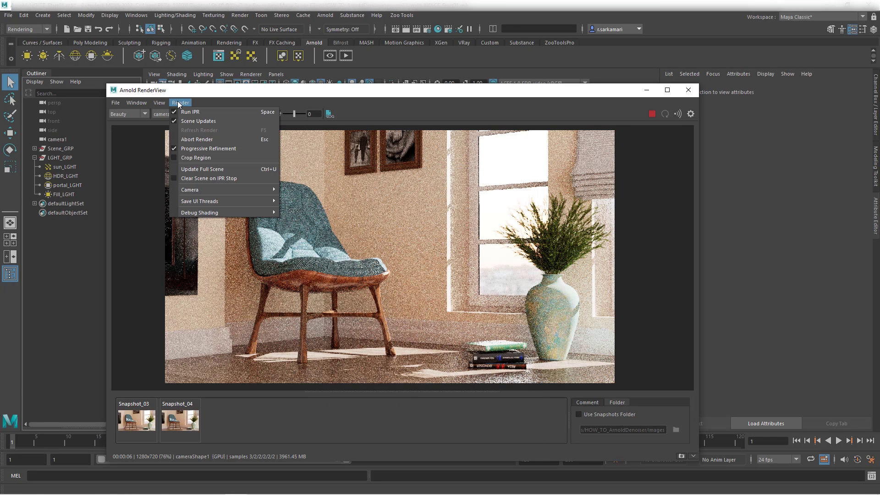
pyautogui.moveTo(147, 99)
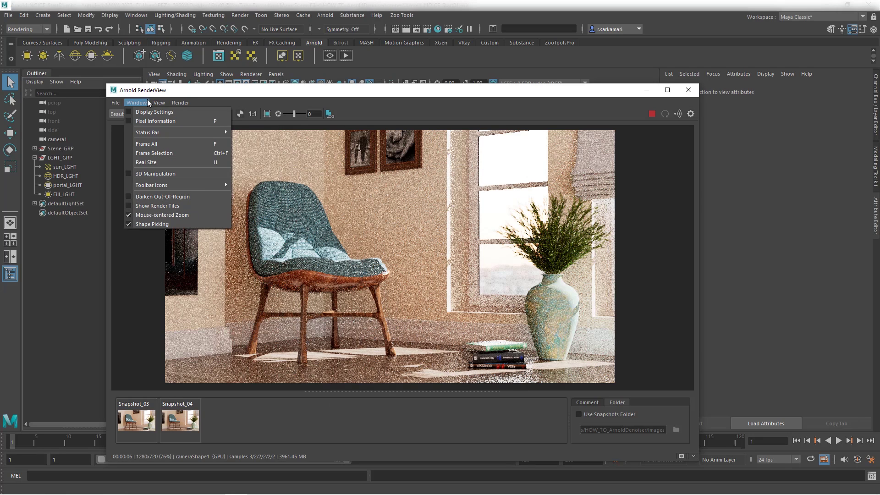
pyautogui.click(147, 115)
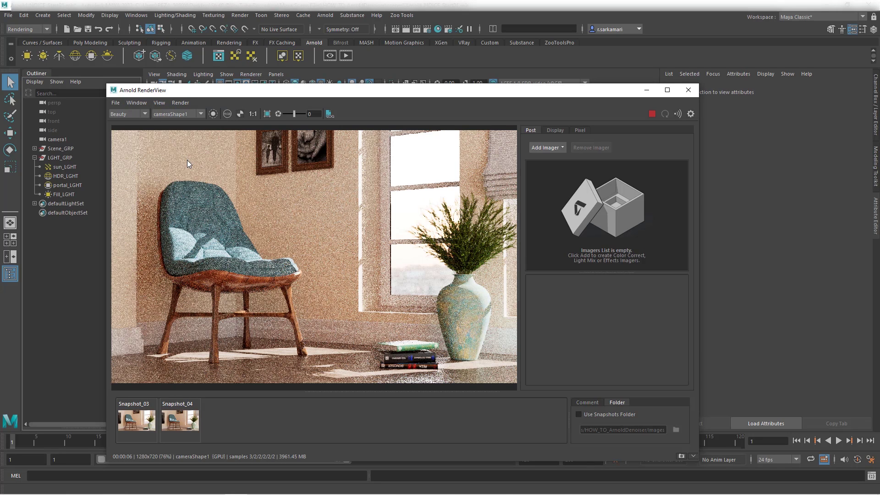
pyautogui.click(427, 29)
pyautogui.click(453, 223)
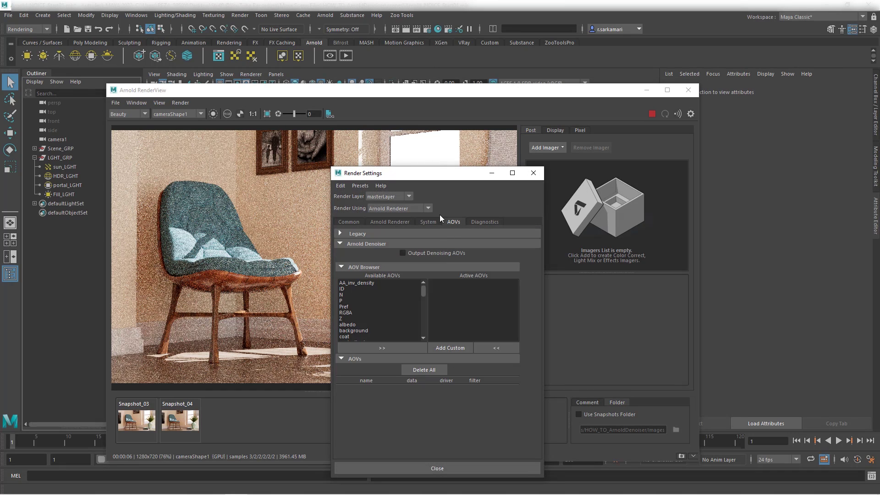
pyautogui.moveTo(437, 178); pyautogui.dragTo(444, 142)
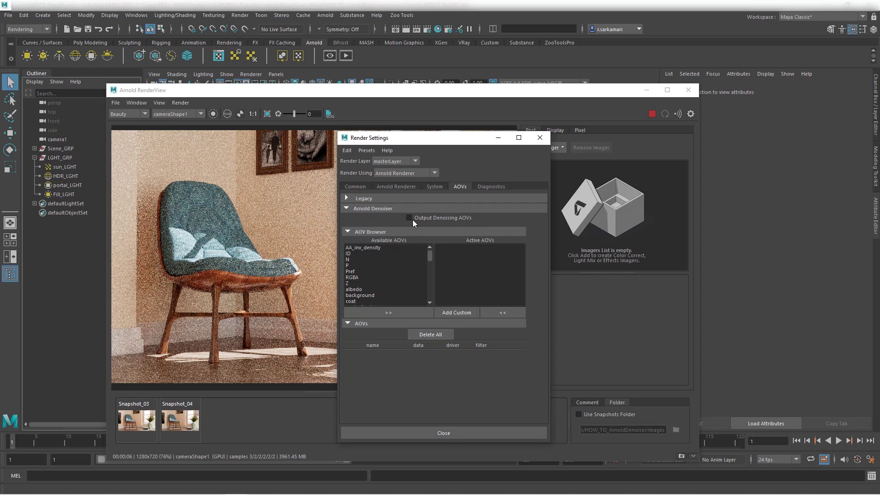
pyautogui.click(539, 137)
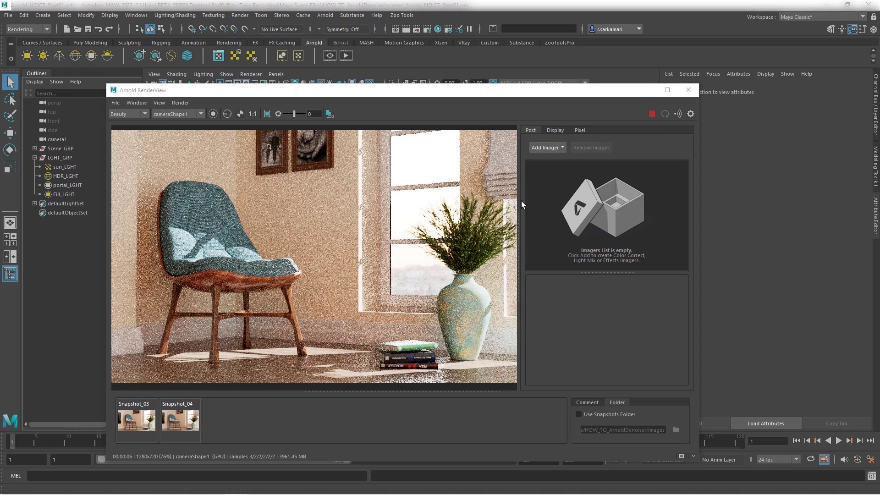
# Step: Add a Denoiser Optix imager and view the live 3-sample render instead of the snapshot
pyautogui.click(562, 147)
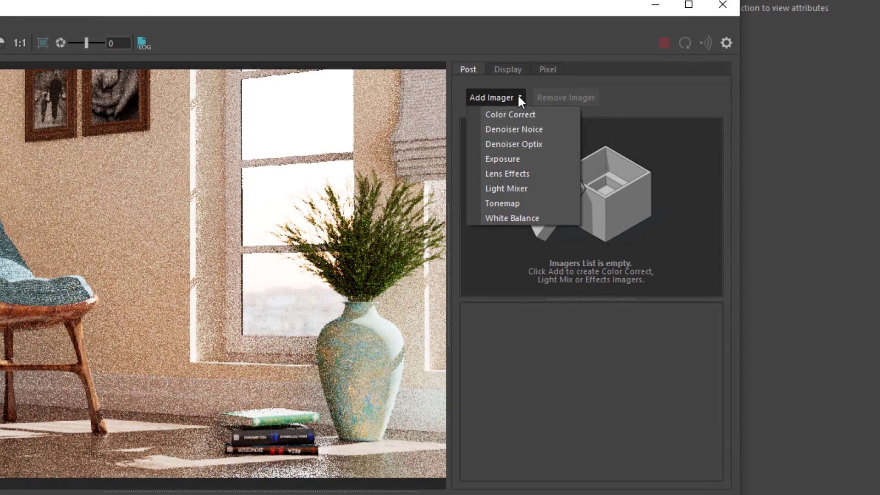
pyautogui.click(501, 146)
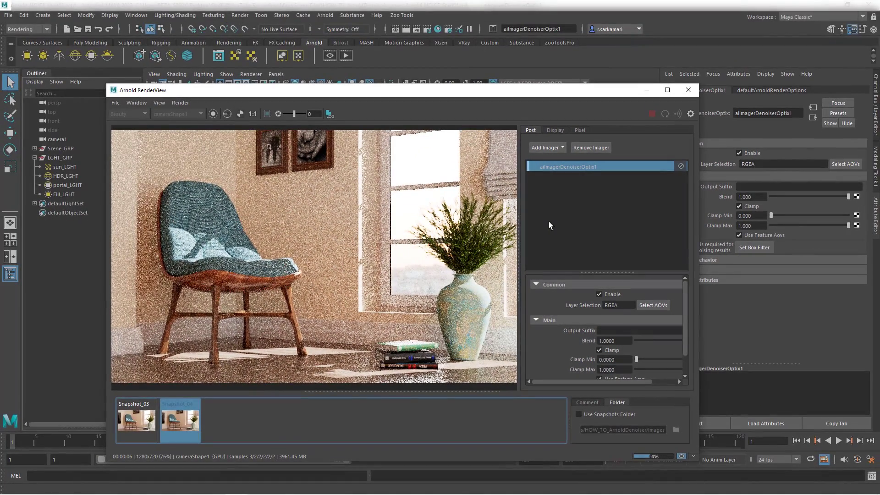
pyautogui.click(680, 457)
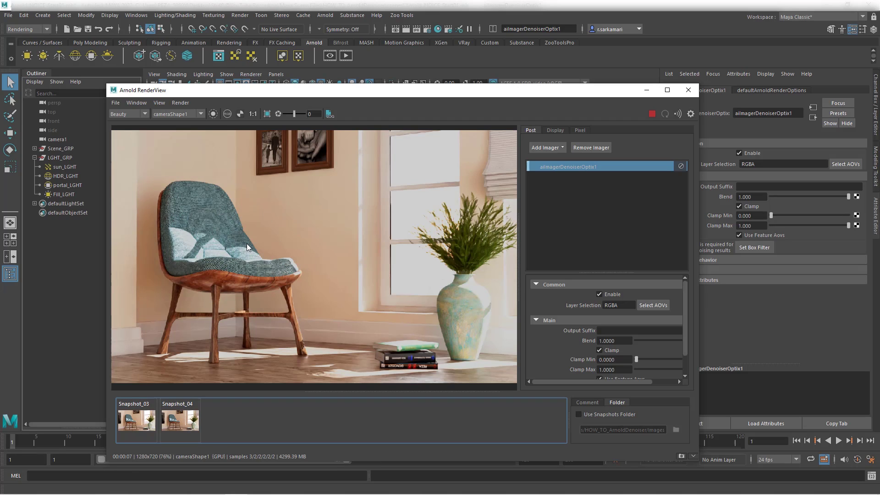
# Step: Centre the chair in the zoomed view and store the denoised render as Snapshot_05
pyautogui.scroll(3, 246, 243)
pyautogui.moveTo(247, 248); pyautogui.dragTo(354, 260, button='middle')
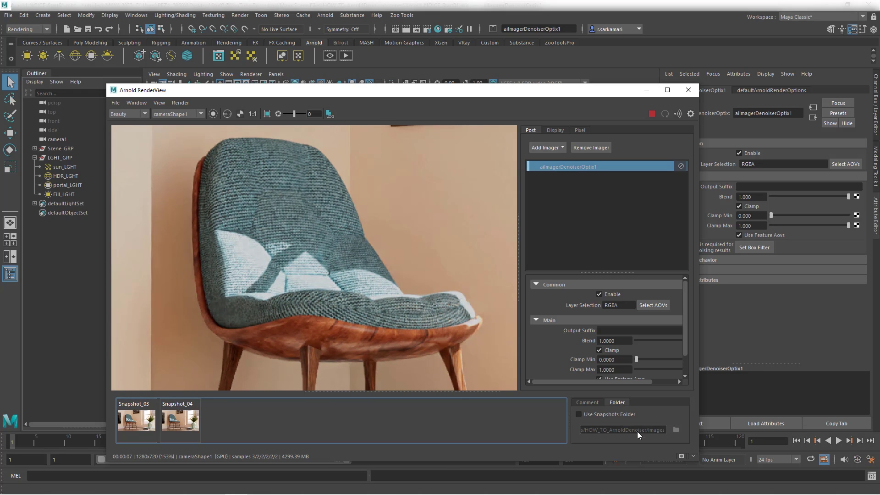
pyautogui.click(682, 456)
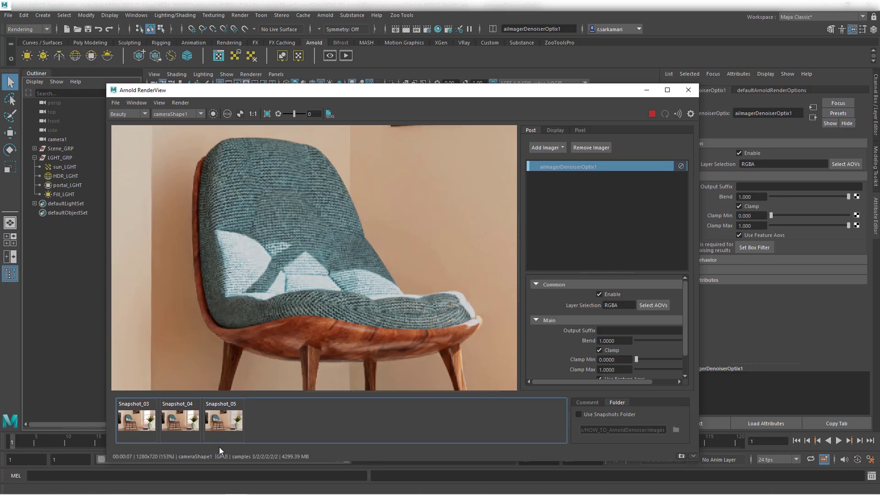
# Step: Compare Snapshot_04, Snapshot_03 and Snapshot_05 up close, ending on Snapshot_03
pyautogui.click(182, 427)
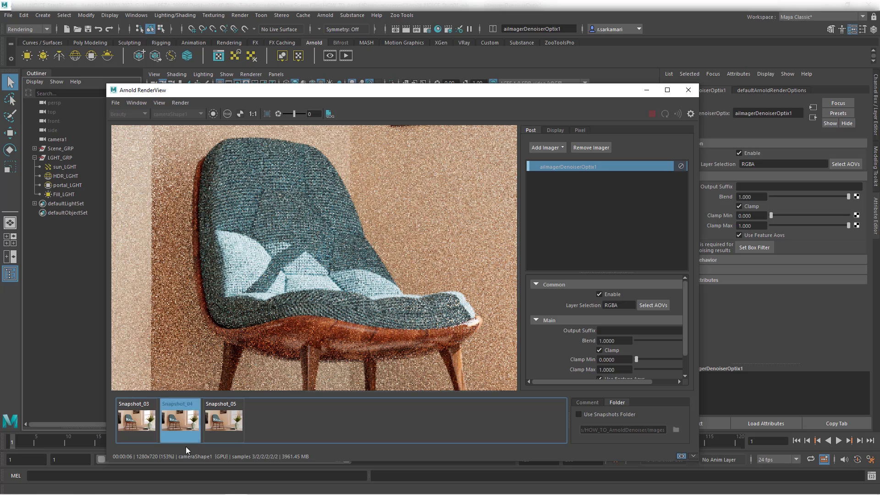
pyautogui.click(133, 424)
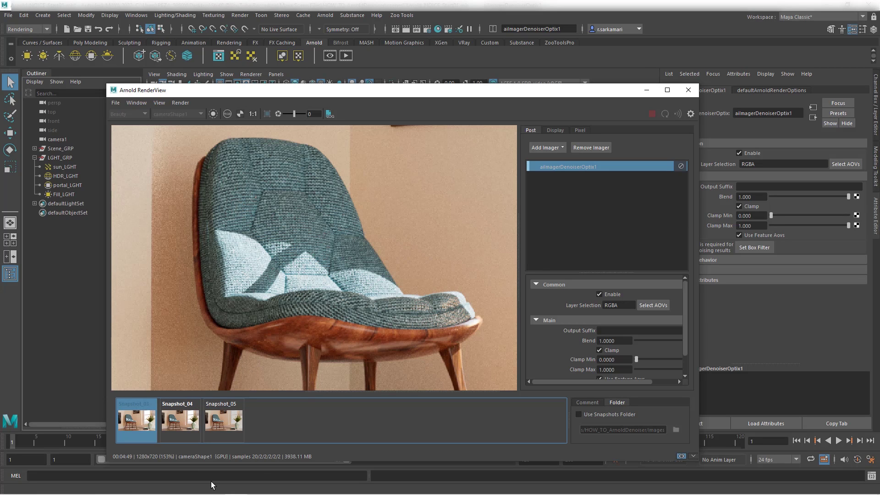
pyautogui.click(222, 423)
pyautogui.scroll(6, 174, 249)
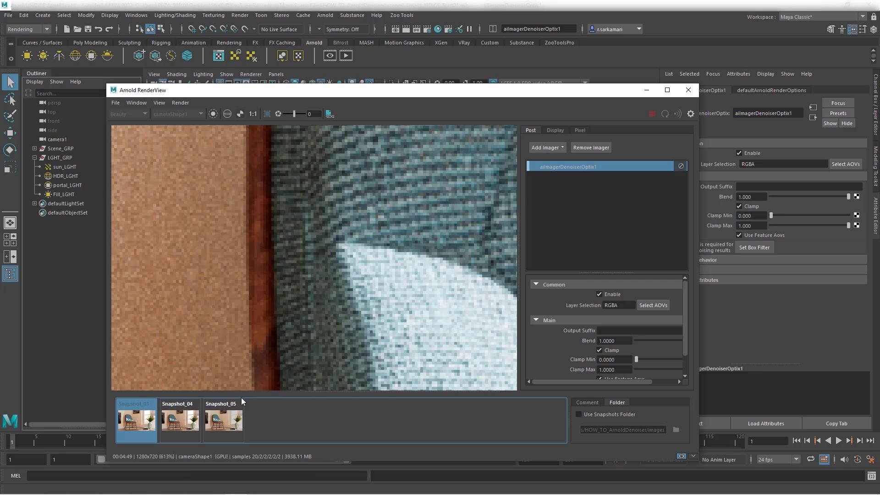
pyautogui.click(229, 417)
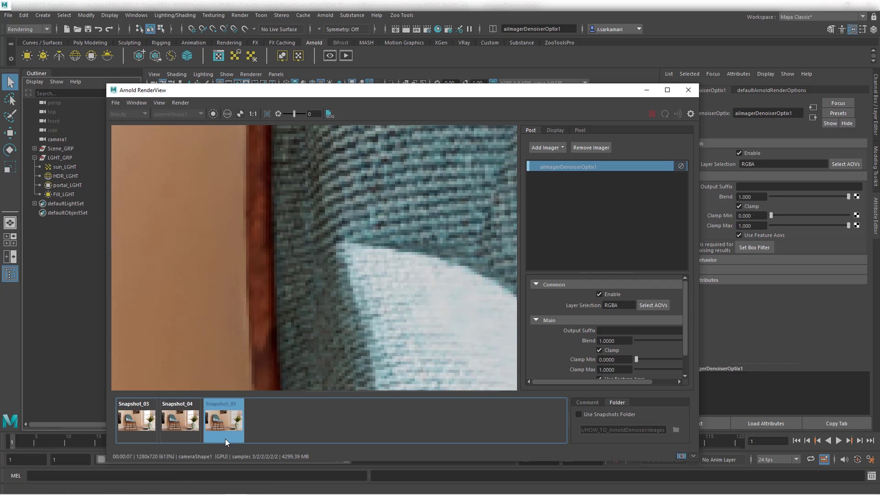
pyautogui.click(133, 419)
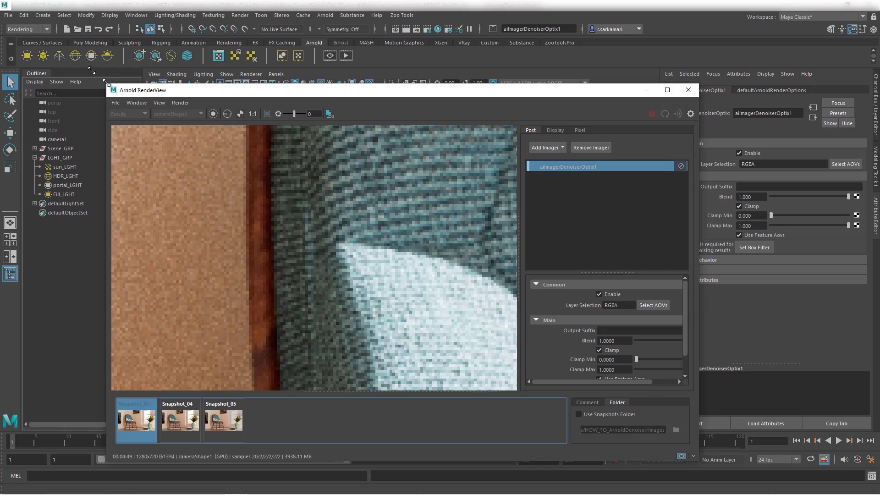
# Step: Enlarge the RenderView window and confirm the denoiser applies to RGBA, cancelling the AOV list
pyautogui.moveTo(106, 83); pyautogui.dragTo(36, 42)
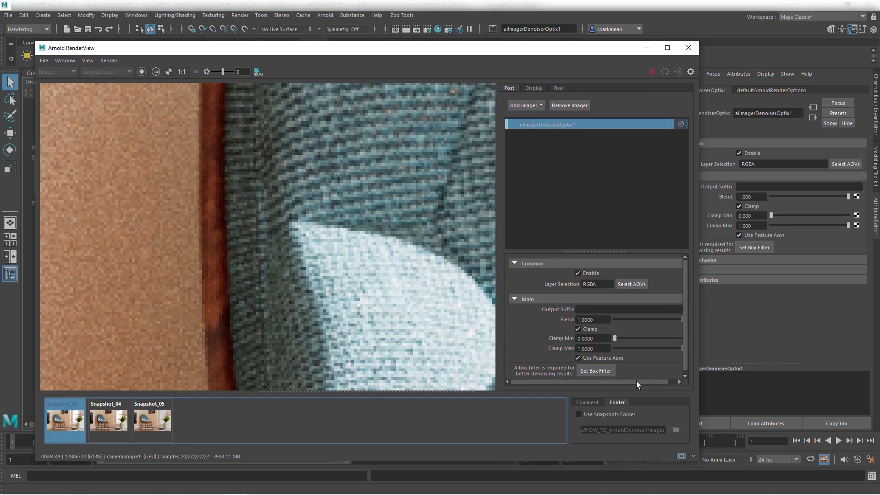
pyautogui.moveTo(637, 382); pyautogui.dragTo(667, 382)
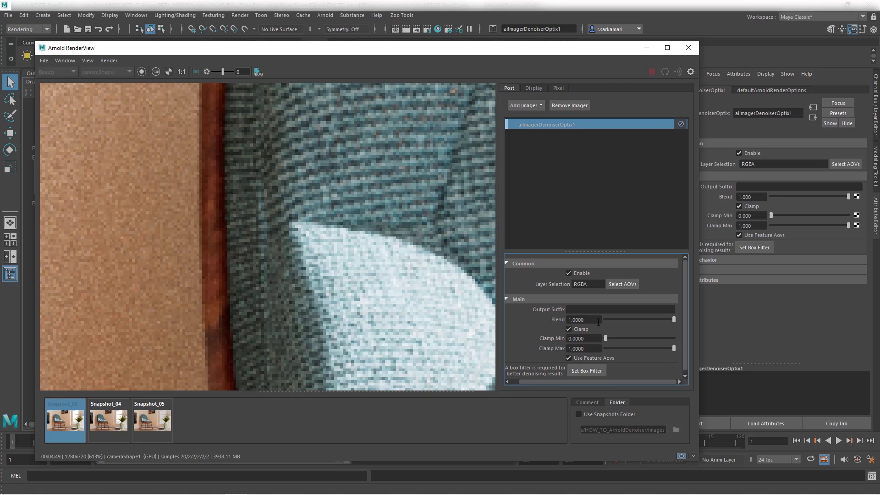
pyautogui.click(622, 284)
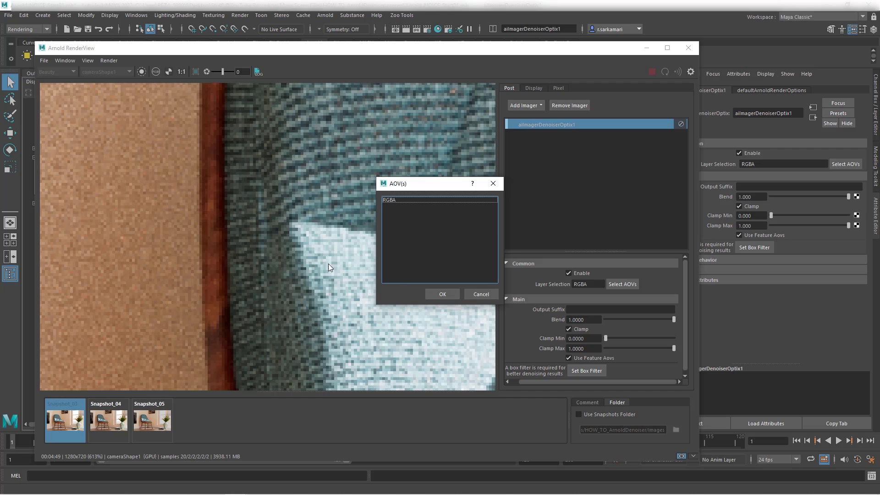
pyautogui.click(480, 294)
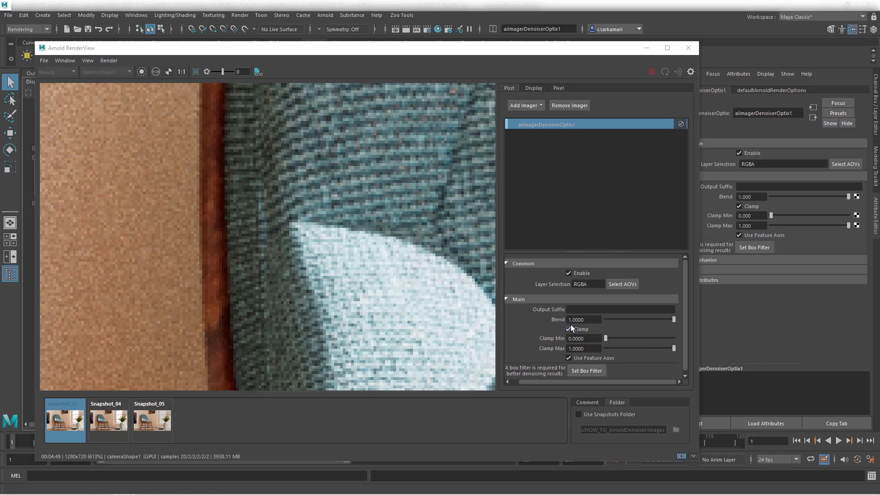
# Step: Revisit Snapshot_05, return to the live render, and try Blend around 0.62 before restoring 1.0
pyautogui.click(161, 422)
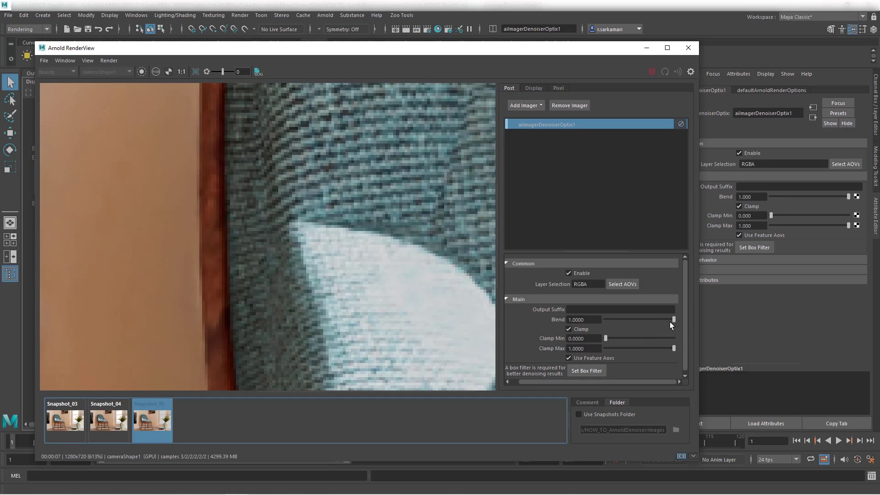
pyautogui.click(681, 456)
pyautogui.moveTo(673, 320); pyautogui.dragTo(648, 322)
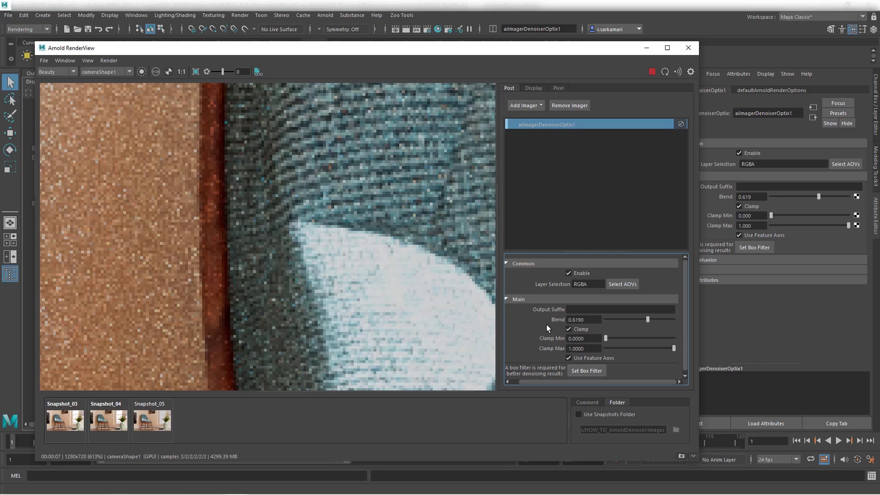
pyautogui.moveTo(651, 318); pyautogui.dragTo(695, 321)
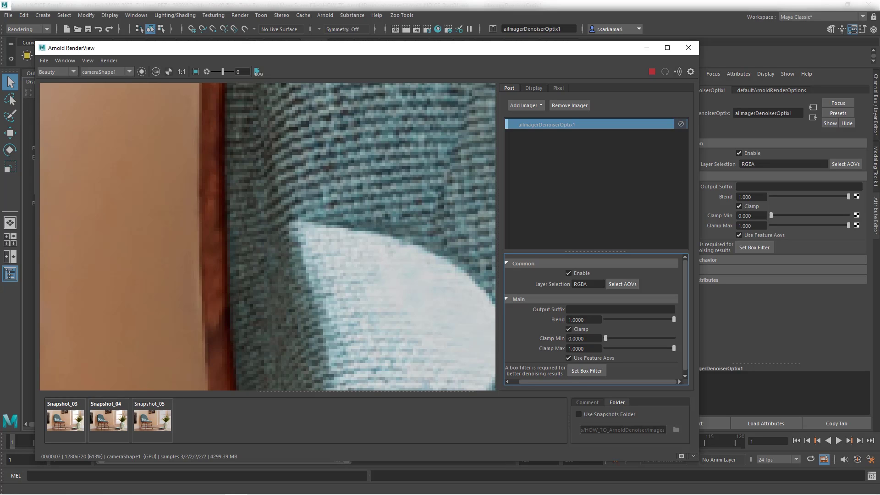
pyautogui.moveTo(606, 338); pyautogui.dragTo(620, 340)
pyautogui.scroll(-4, 295, 240)
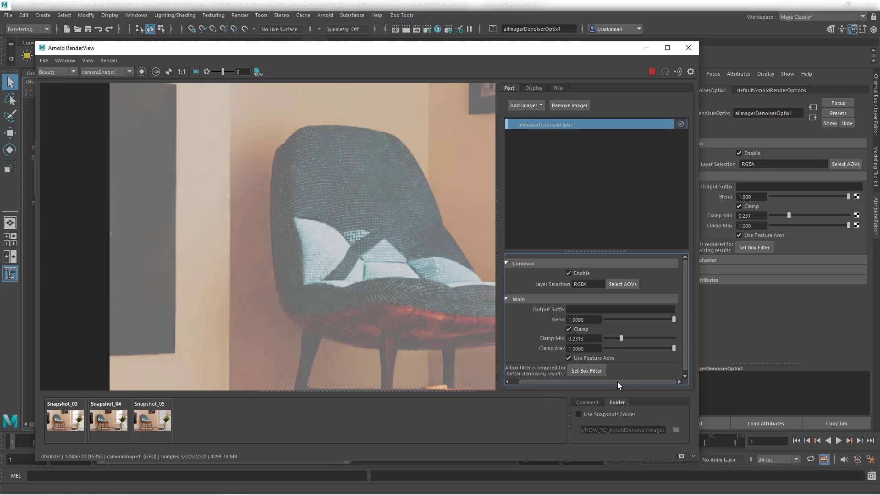
pyautogui.moveTo(620, 339); pyautogui.dragTo(598, 342)
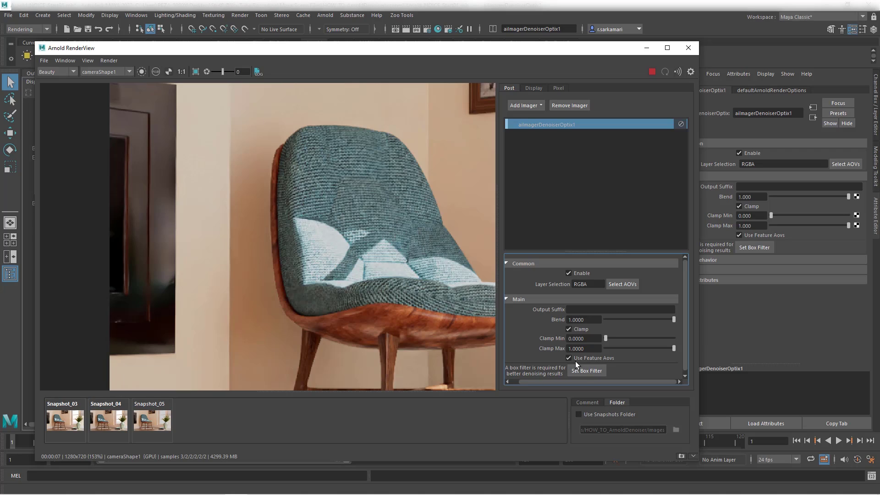
pyautogui.moveTo(673, 348); pyautogui.dragTo(644, 350)
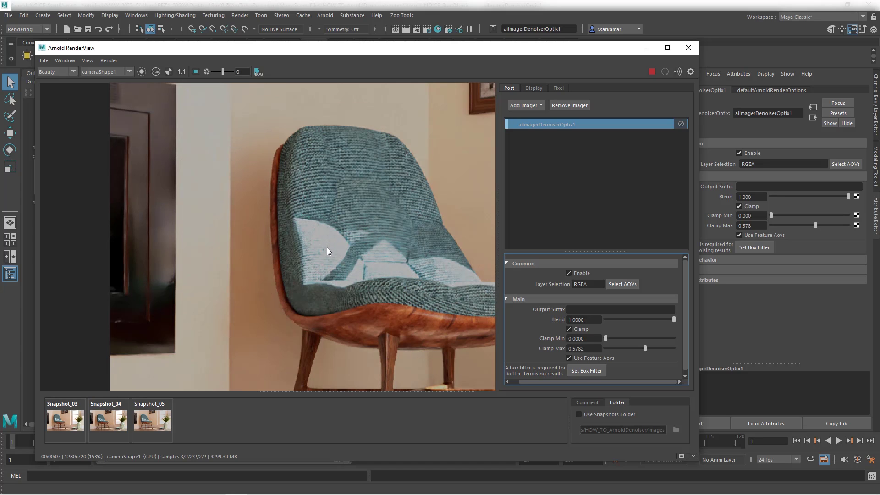
pyautogui.moveTo(644, 349); pyautogui.dragTo(680, 348)
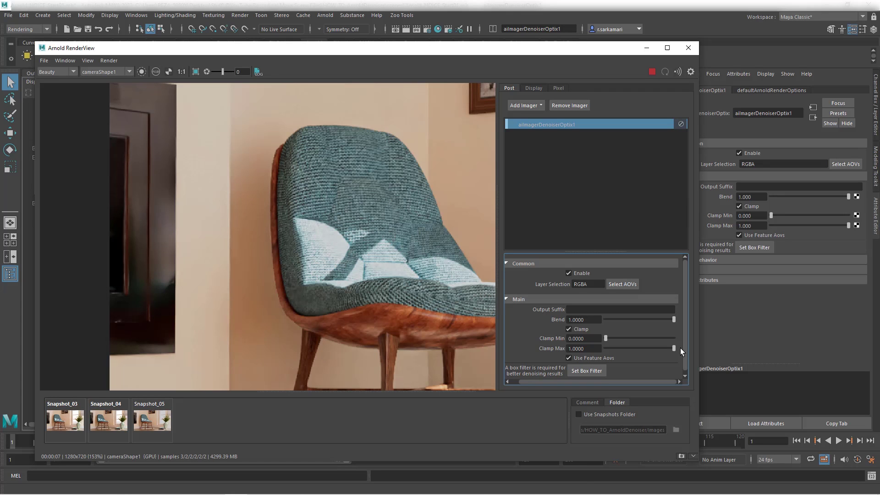
# Step: Maximize the RenderView and pan and zoom to frame the whole room with chair, vase and books
pyautogui.click(666, 49)
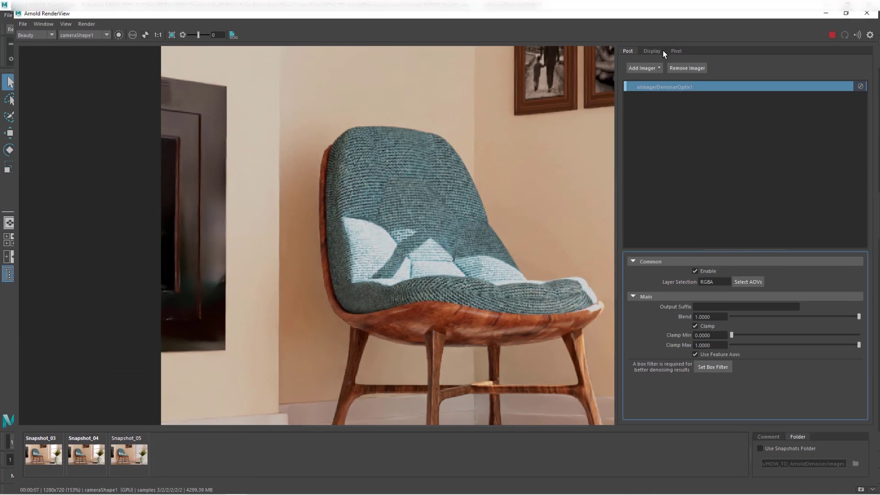
pyautogui.moveTo(342, 234); pyautogui.dragTo(249, 190, button='middle')
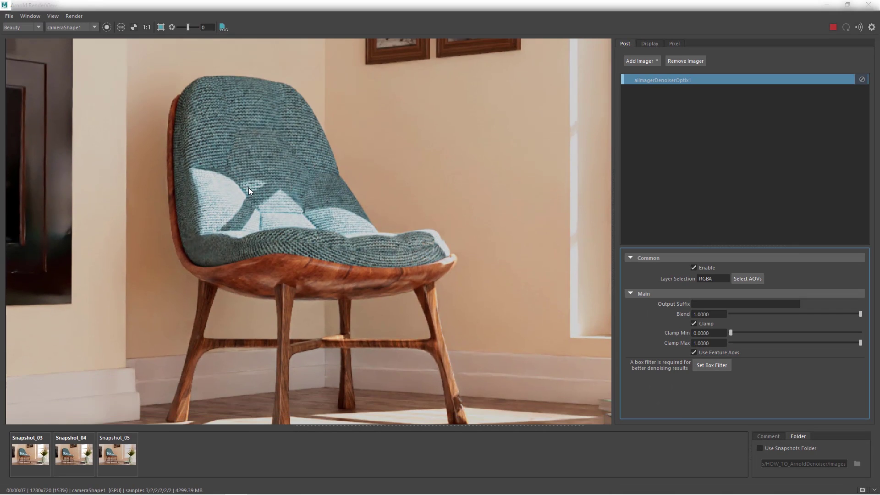
pyautogui.scroll(-4, 472, 282)
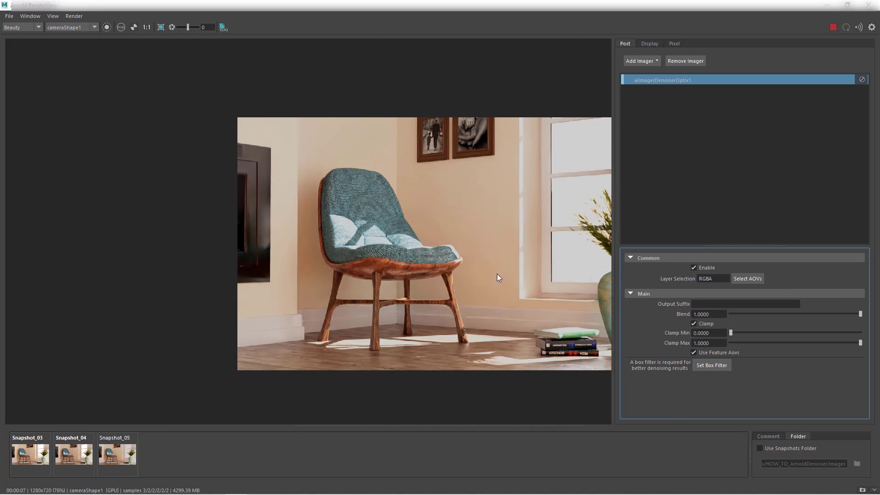
pyautogui.scroll(1, 364, 277)
pyautogui.scroll(2, 364, 278)
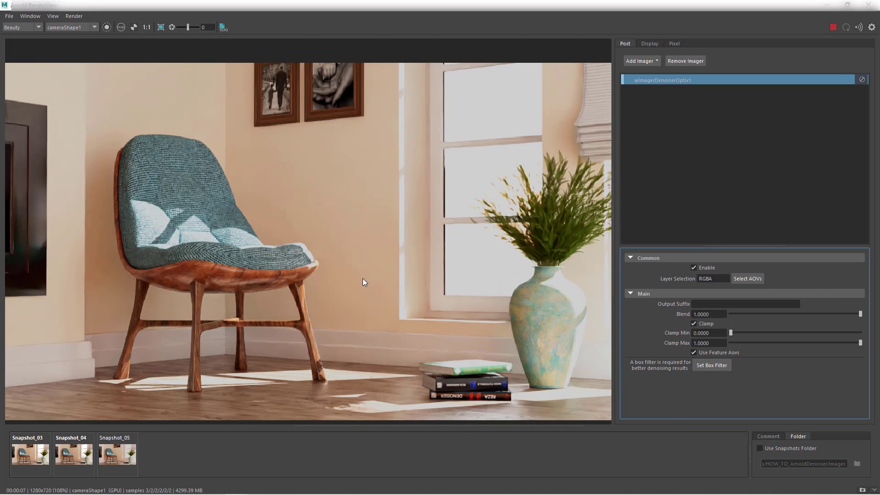